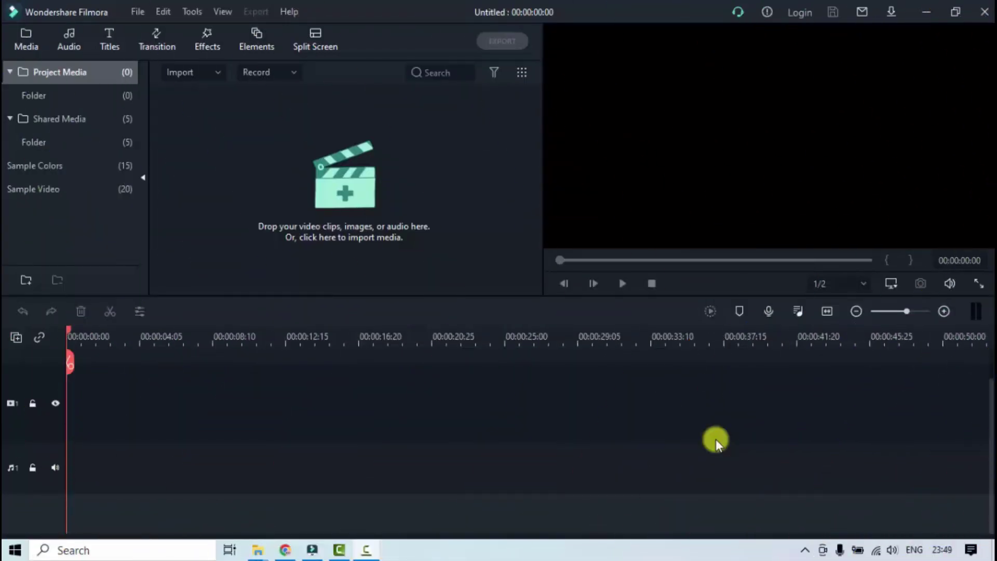
Open the Help menu from the menu bar of the empty Filmora project
{"action": "left_click", "coordinate": [288, 13]}
View the About information (version 10.0.0.90), then close it
{"action": "left_click", "coordinate": [346, 356]}
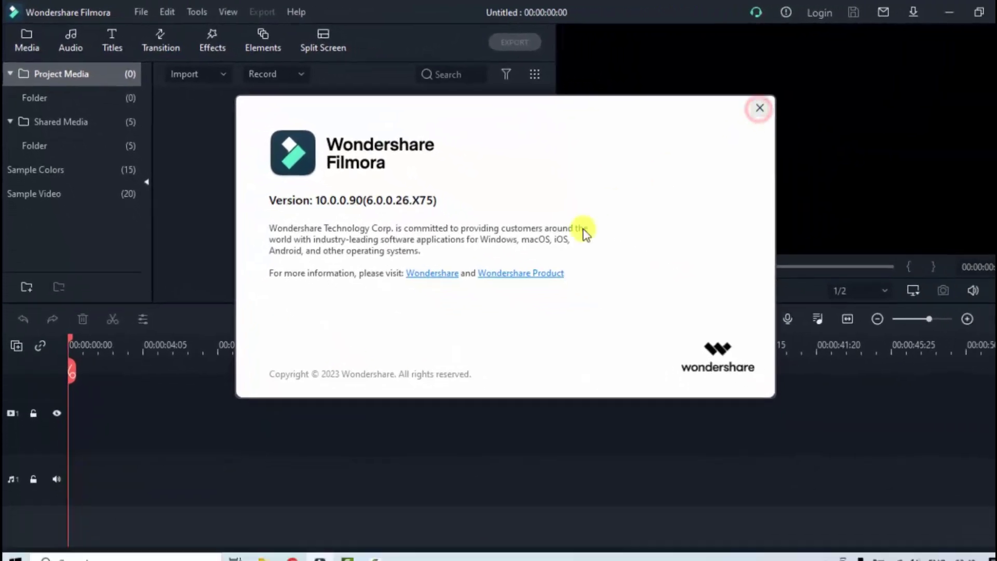
{"action": "key", "text": "Escape"}
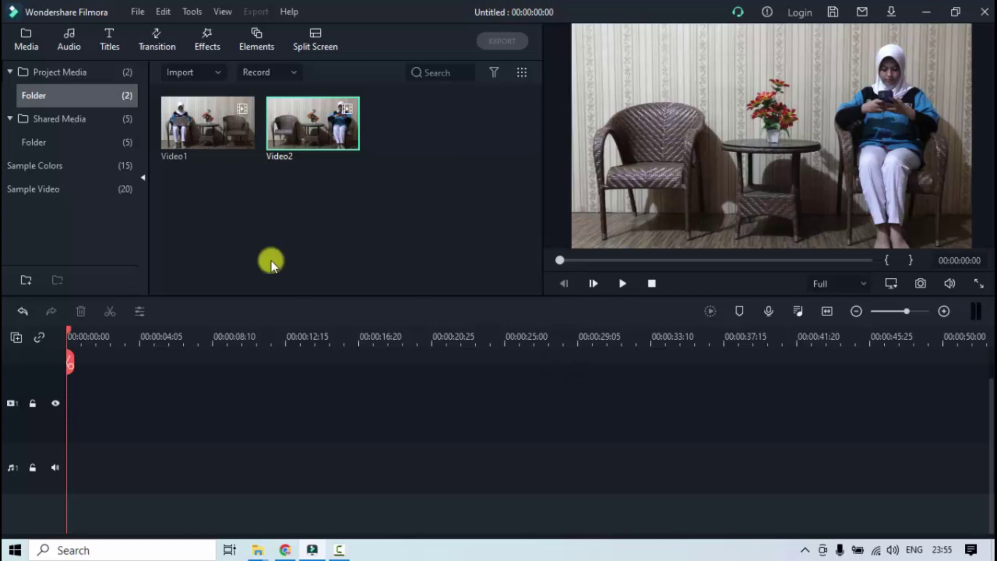
{"action": "left_click", "coordinate": [213, 126]}
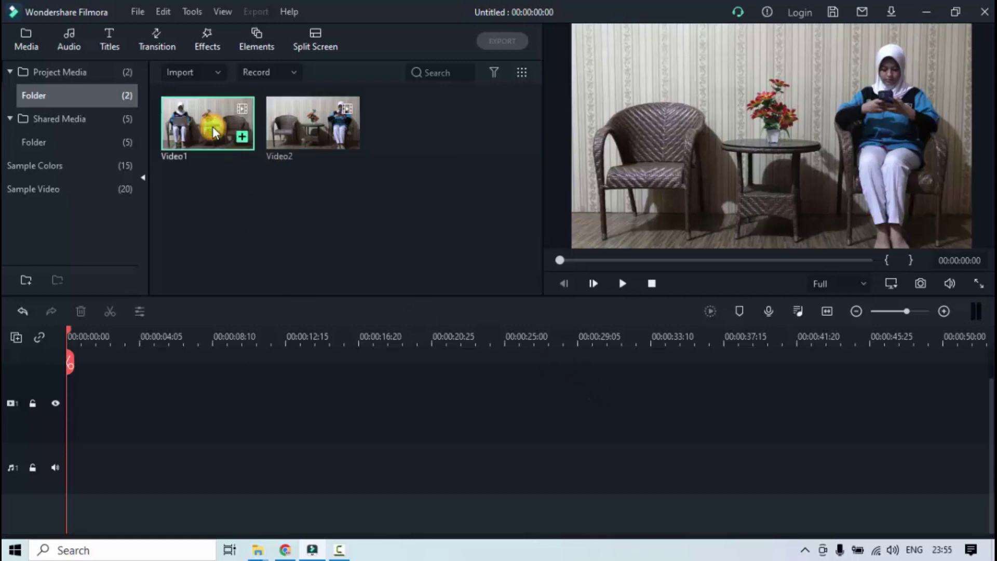
{"action": "double_click", "coordinate": [217, 126]}
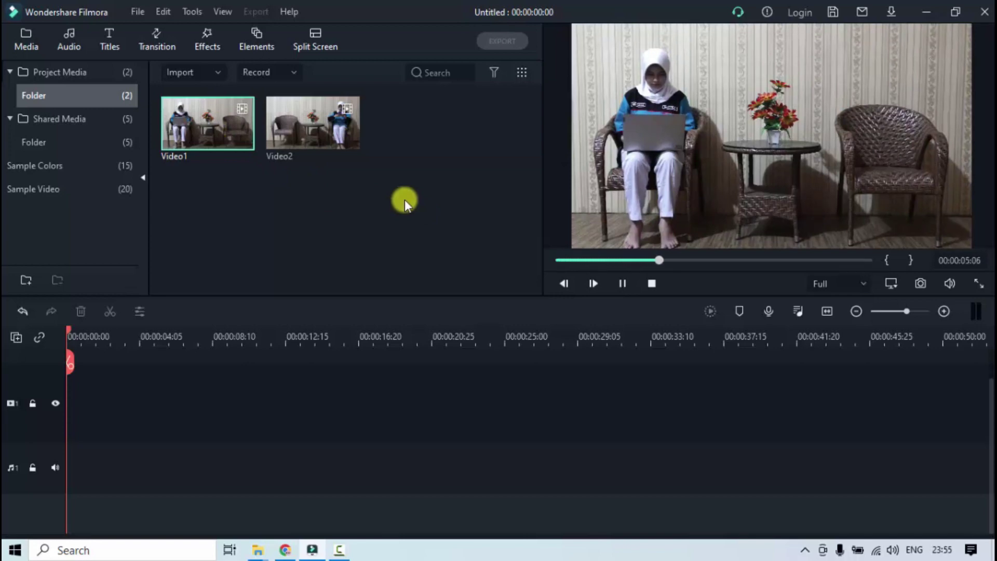
{"action": "left_click", "coordinate": [326, 120]}
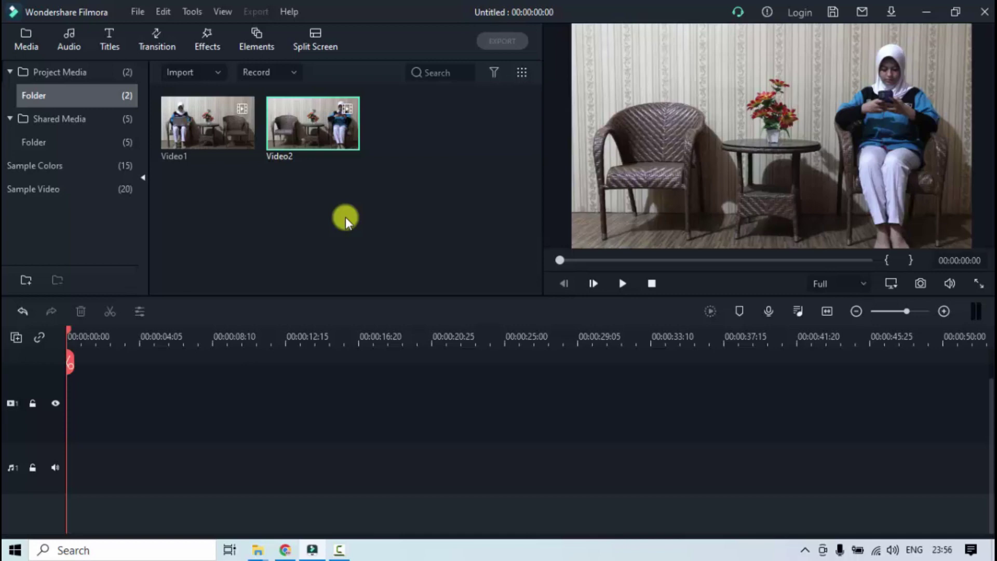
Place Video1 on the main video track and Video2 on a new track above it
{"action": "left_click", "coordinate": [264, 192]}
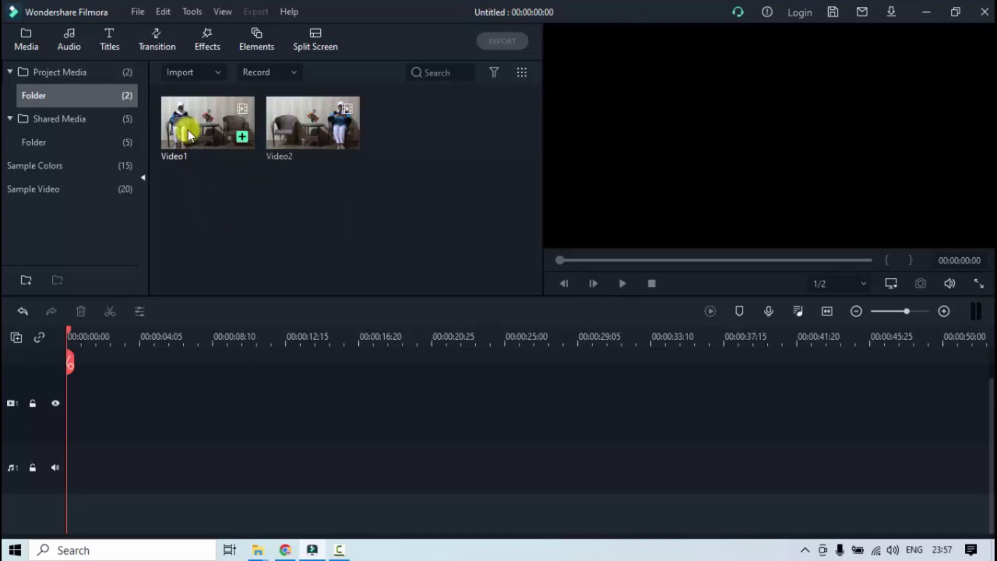
{"action": "left_click_drag", "start_coordinate": [189, 136], "coordinate": [75, 404]}
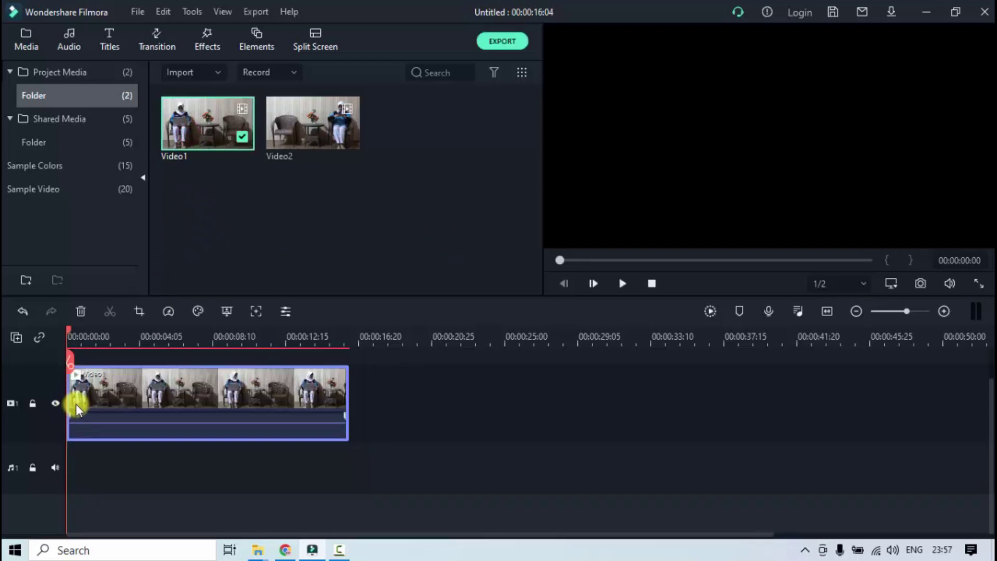
{"action": "left_click", "coordinate": [309, 130]}
{"action": "mouse_move", "coordinate": [309, 130]}
{"action": "left_mouse_down"}
{"action": "mouse_move", "coordinate": [240, 369]}
{"action": "mouse_move", "coordinate": [73, 369]}
{"action": "left_mouse_up"}
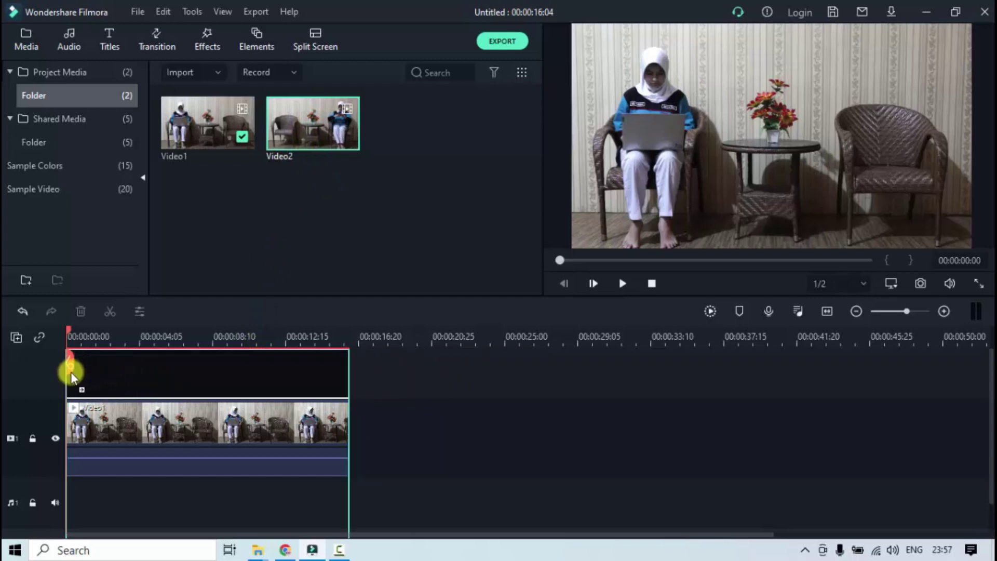
{"action": "left_click_drag", "start_coordinate": [83, 372], "coordinate": [83, 372]}
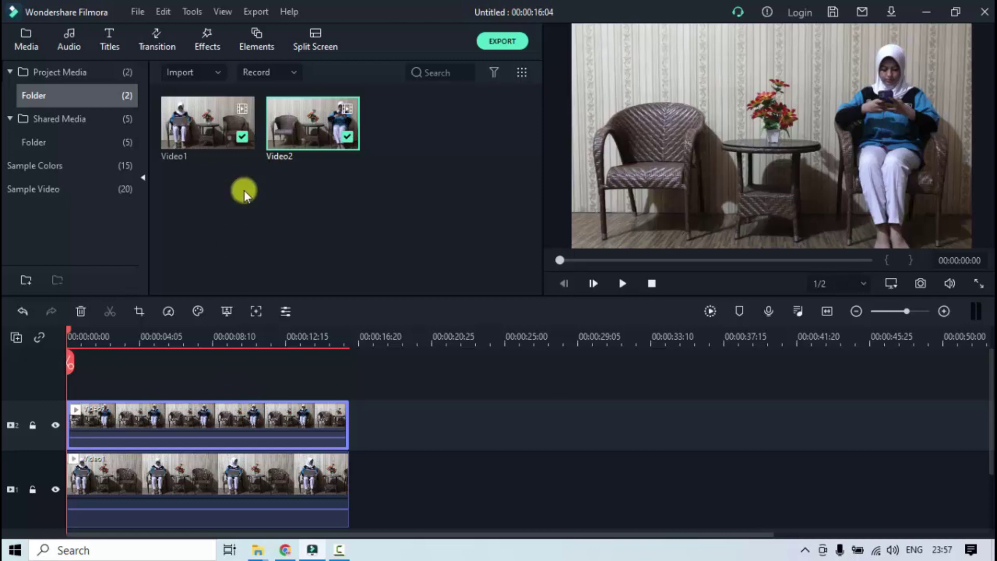
{"action": "left_click", "coordinate": [208, 36]}
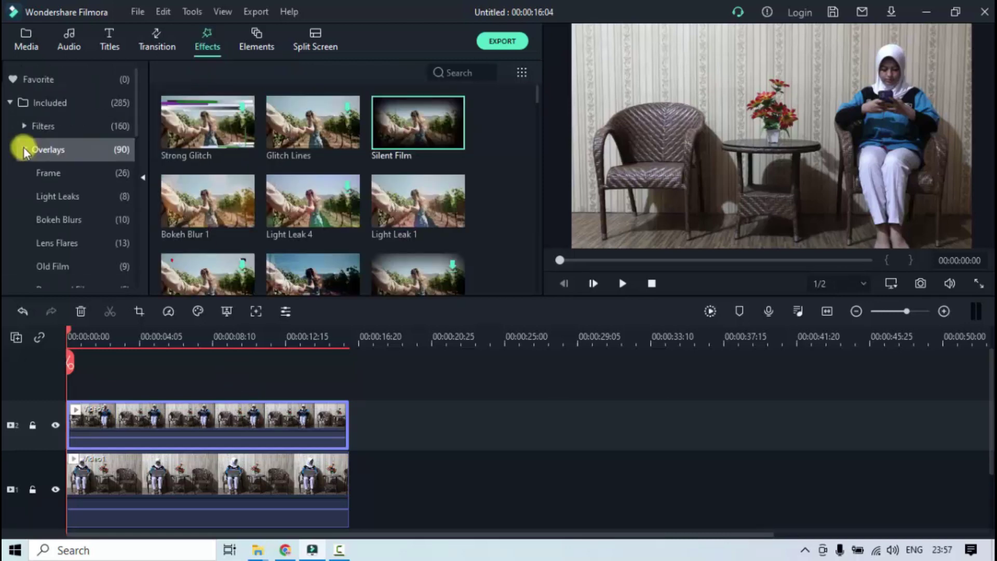
Apply the Utility category's Image Mask effect to the Video2 clip on track 2
{"action": "left_click", "coordinate": [23, 149]}
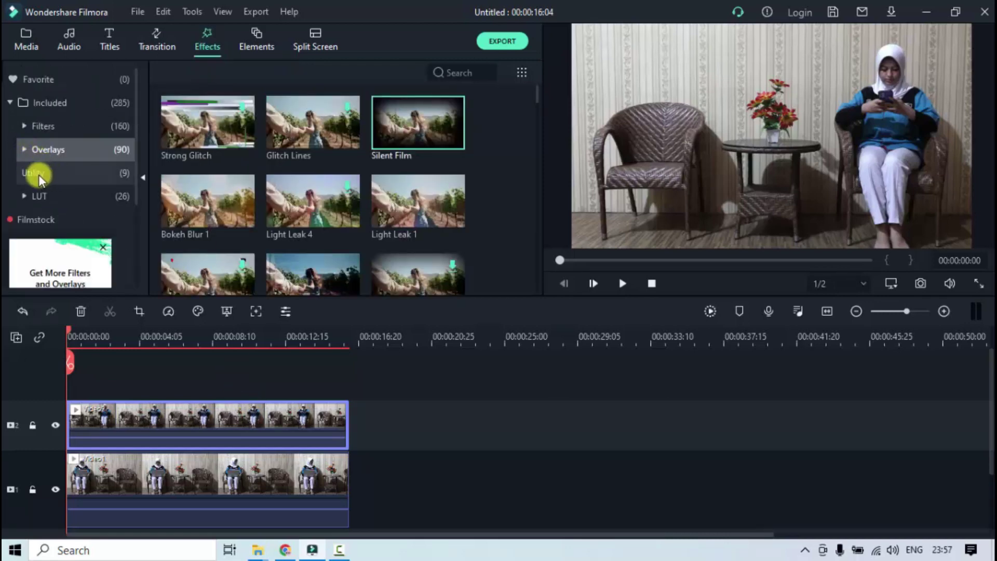
{"action": "left_click", "coordinate": [39, 175]}
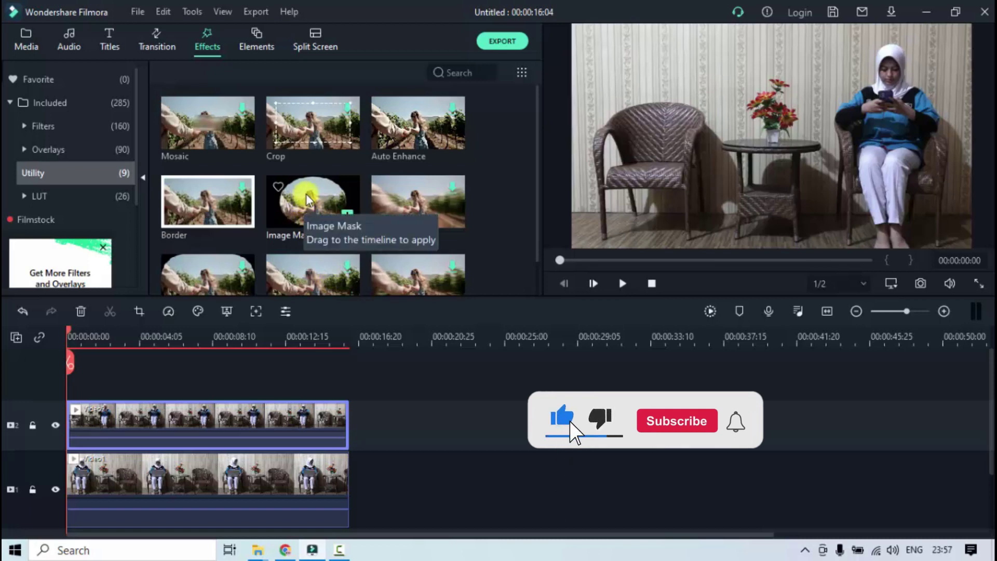
{"action": "mouse_move", "coordinate": [305, 207]}
{"action": "left_mouse_down"}
{"action": "mouse_move", "coordinate": [155, 421]}
{"action": "mouse_move", "coordinate": [103, 417]}
{"action": "left_mouse_up"}
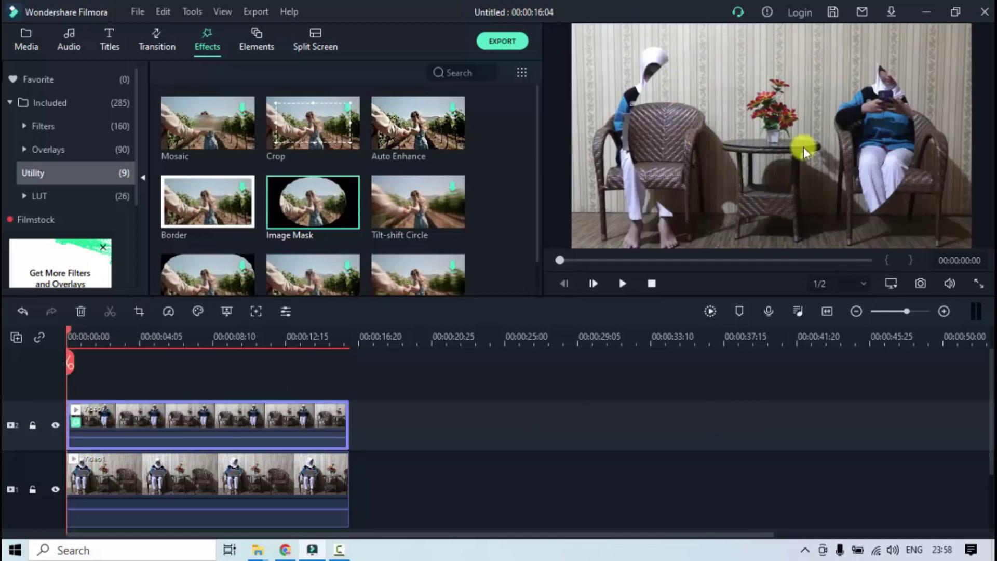
{"action": "left_click", "coordinate": [812, 108]}
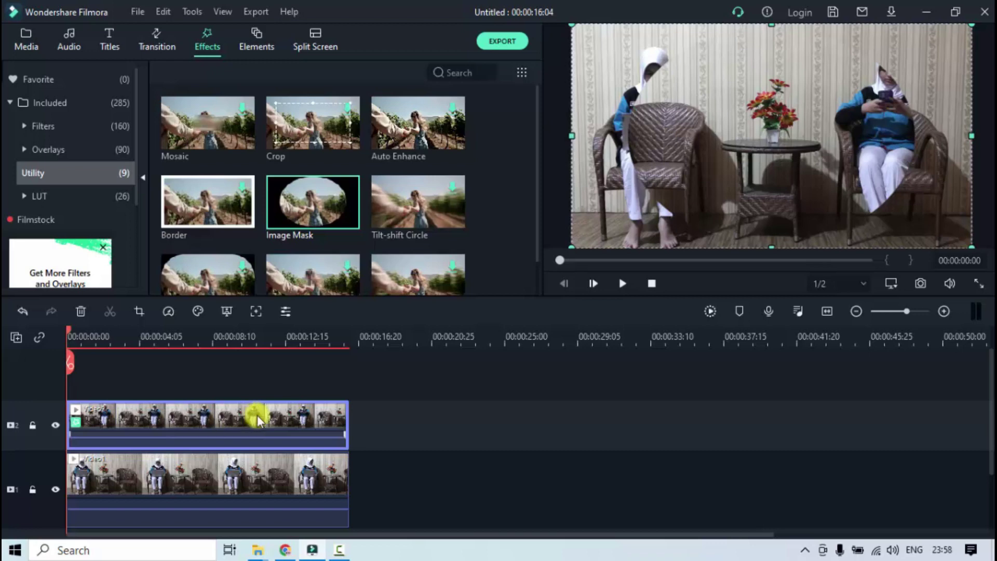
In Video2's Video Effects settings, choose the rectangular split-frame mask shape
{"action": "left_click", "coordinate": [230, 421]}
{"action": "double_click", "coordinate": [230, 421]}
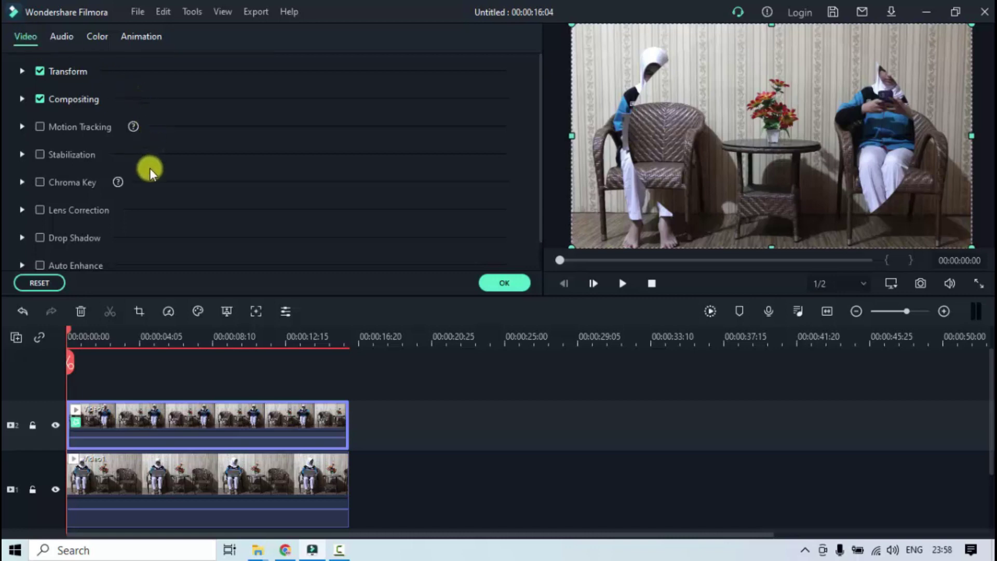
{"action": "scroll", "coordinate": [149, 167], "scroll_direction": "down", "scroll_amount": 1}
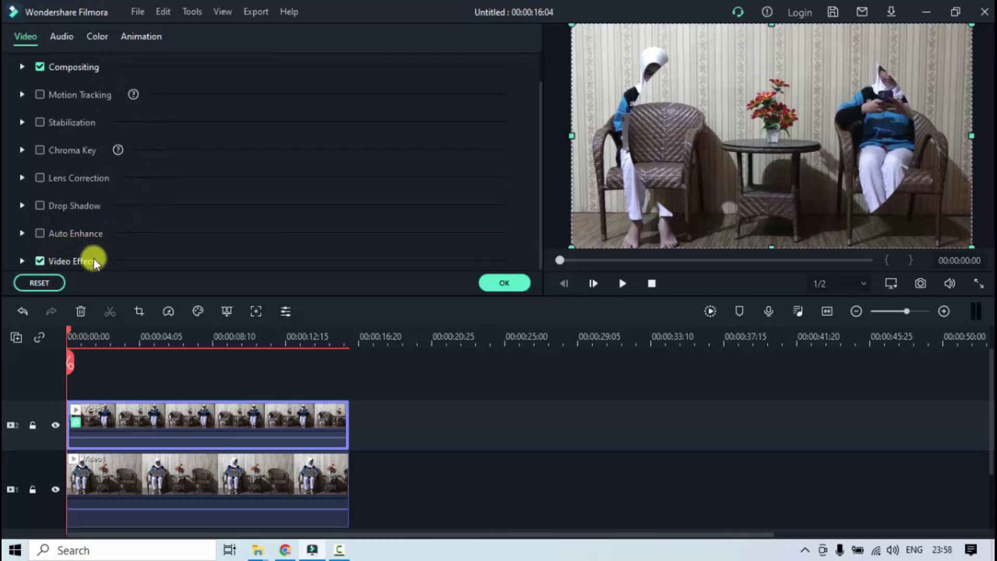
{"action": "left_click", "coordinate": [22, 261]}
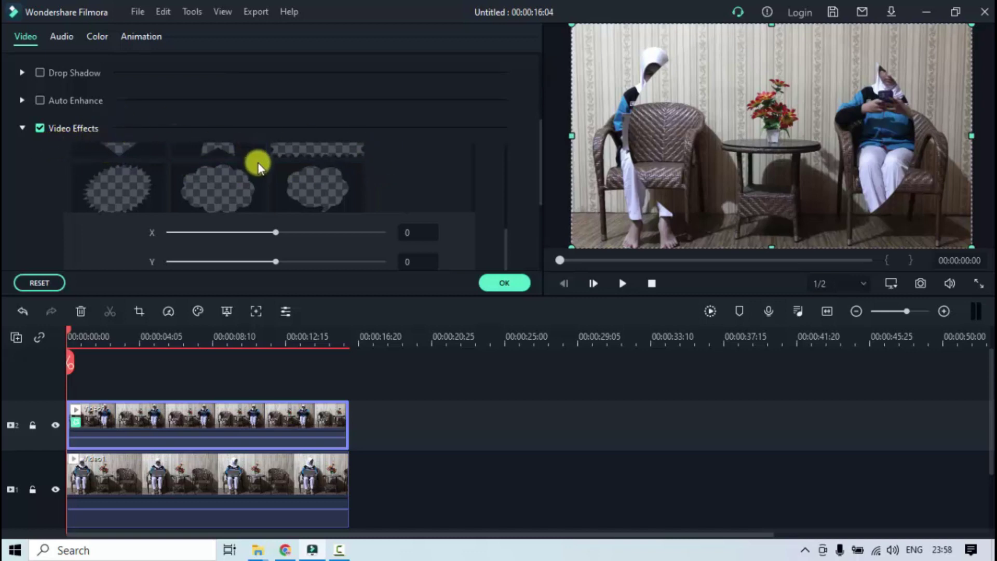
{"action": "scroll", "coordinate": [258, 162], "scroll_direction": "down", "scroll_amount": 1}
{"action": "scroll", "coordinate": [258, 164], "scroll_direction": "down", "scroll_amount": 1}
{"action": "scroll", "coordinate": [258, 164], "scroll_direction": "down", "scroll_amount": 1}
{"action": "scroll", "coordinate": [259, 163], "scroll_direction": "down", "scroll_amount": 2}
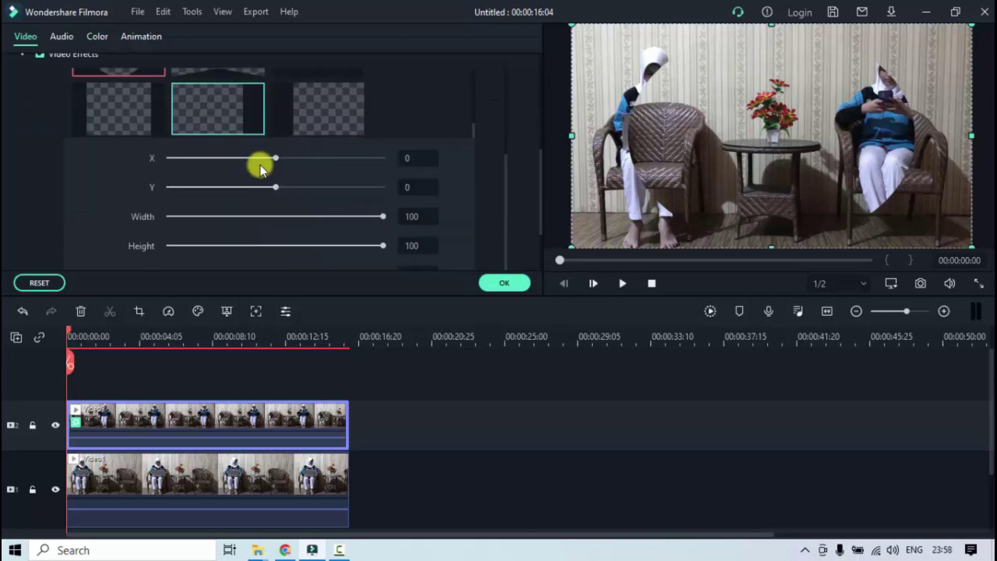
{"action": "left_click", "coordinate": [329, 108]}
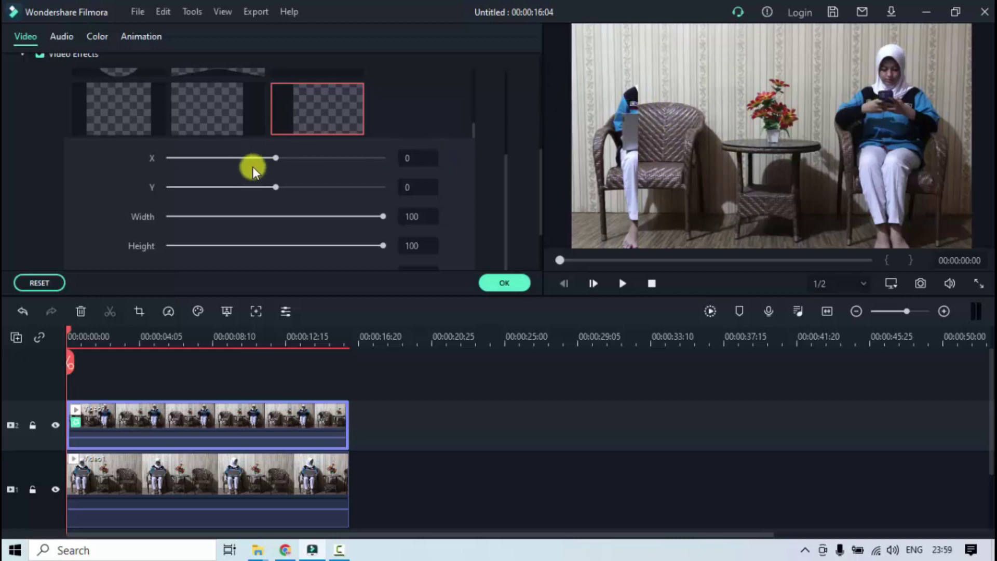
Shift the mask right to horizontal position 194 so both clones show
{"action": "left_click_drag", "start_coordinate": [276, 158], "coordinate": [292, 157]}
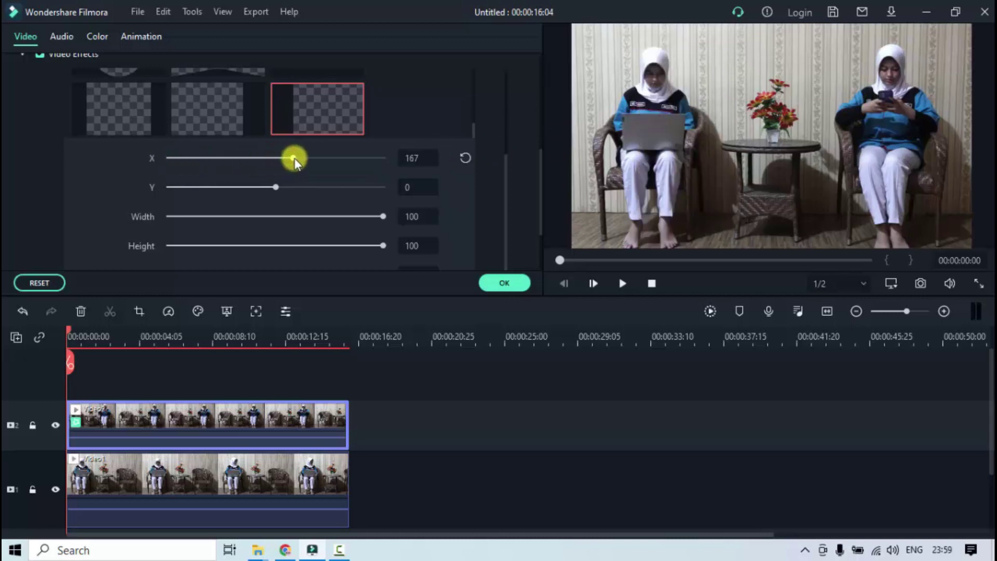
{"action": "left_click_drag", "start_coordinate": [295, 158], "coordinate": [297, 158]}
{"action": "left_click_drag", "start_coordinate": [297, 157], "coordinate": [296, 157]}
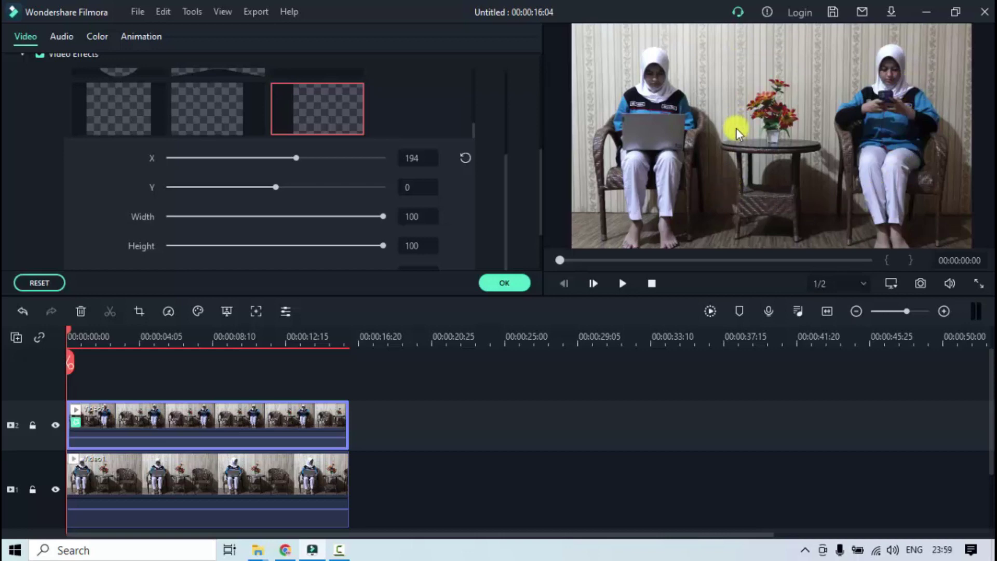
Leave the mask feather at 0.00 and confirm the mask settings with OK
{"action": "left_click", "coordinate": [636, 110]}
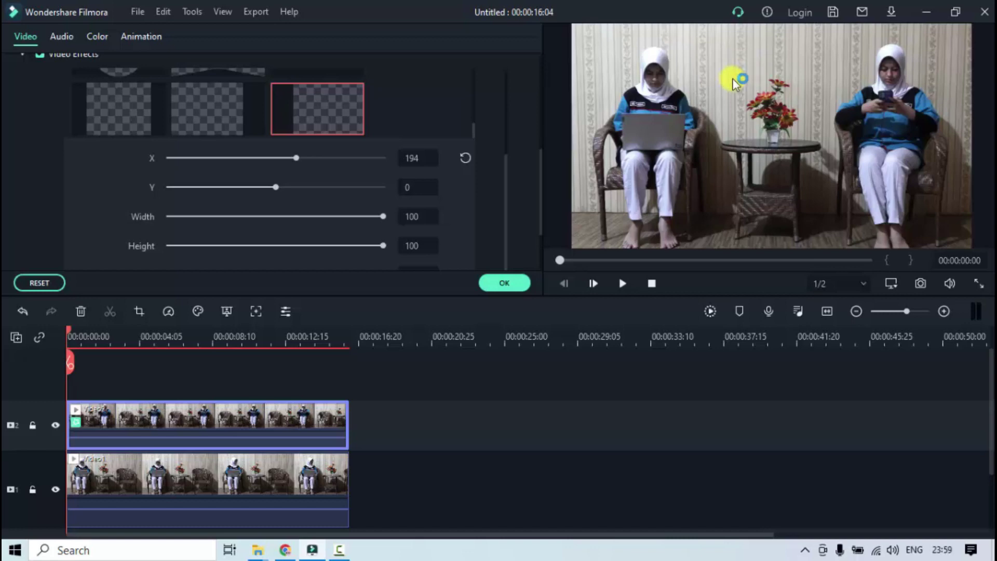
{"action": "scroll", "coordinate": [452, 187], "scroll_direction": "down", "scroll_amount": 2}
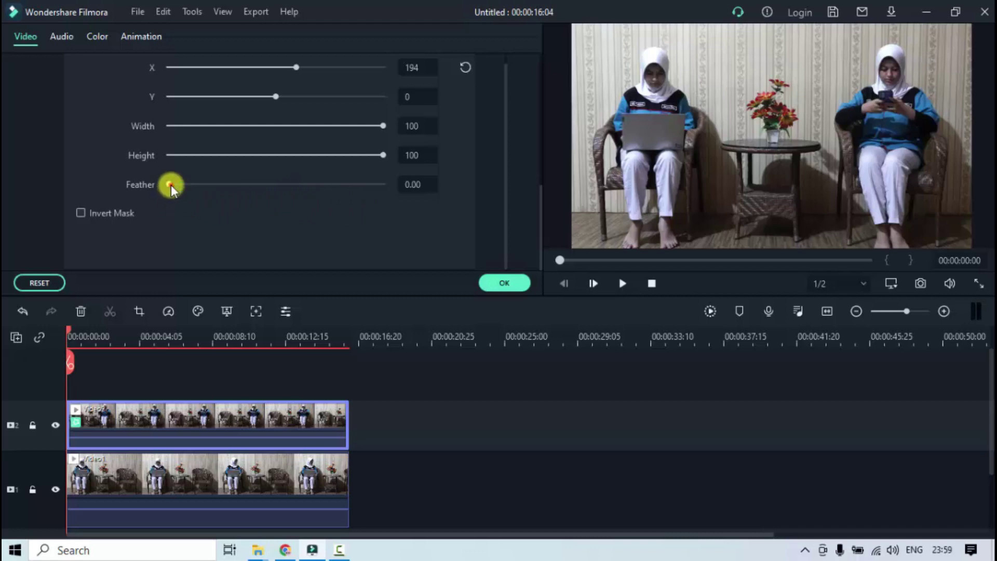
{"action": "left_click_drag", "start_coordinate": [169, 184], "coordinate": [263, 185]}
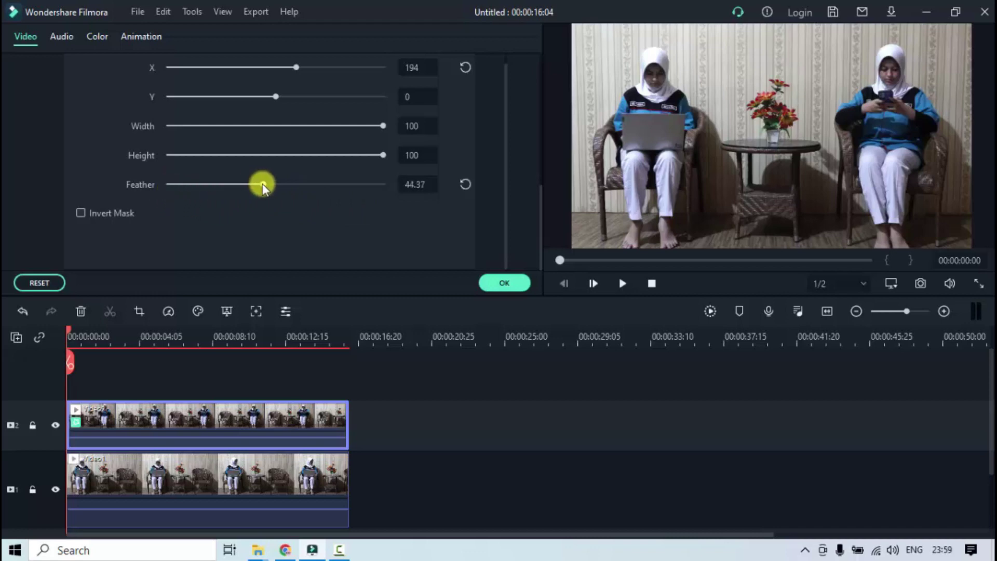
{"action": "left_click_drag", "start_coordinate": [264, 186], "coordinate": [177, 185]}
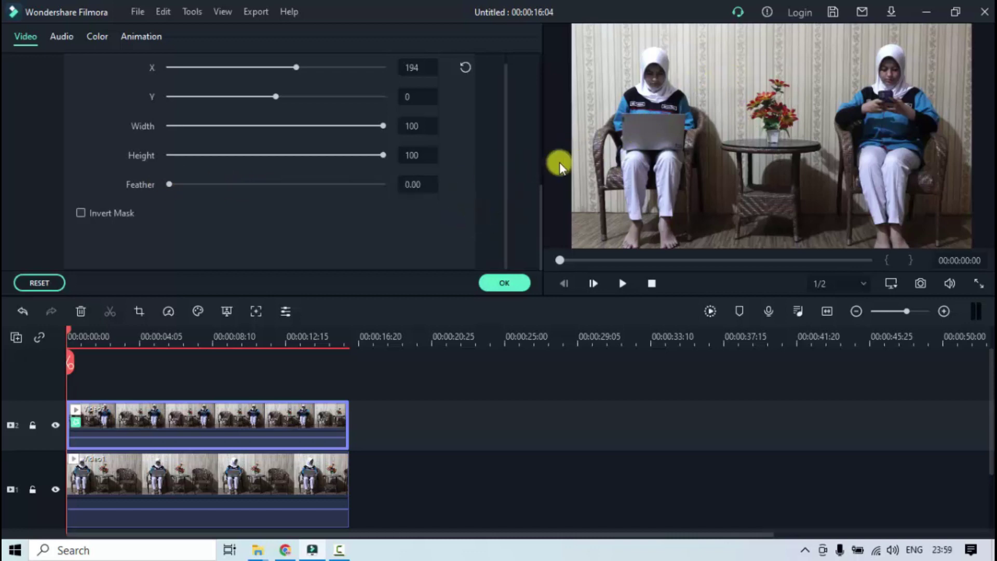
{"action": "left_click", "coordinate": [516, 285]}
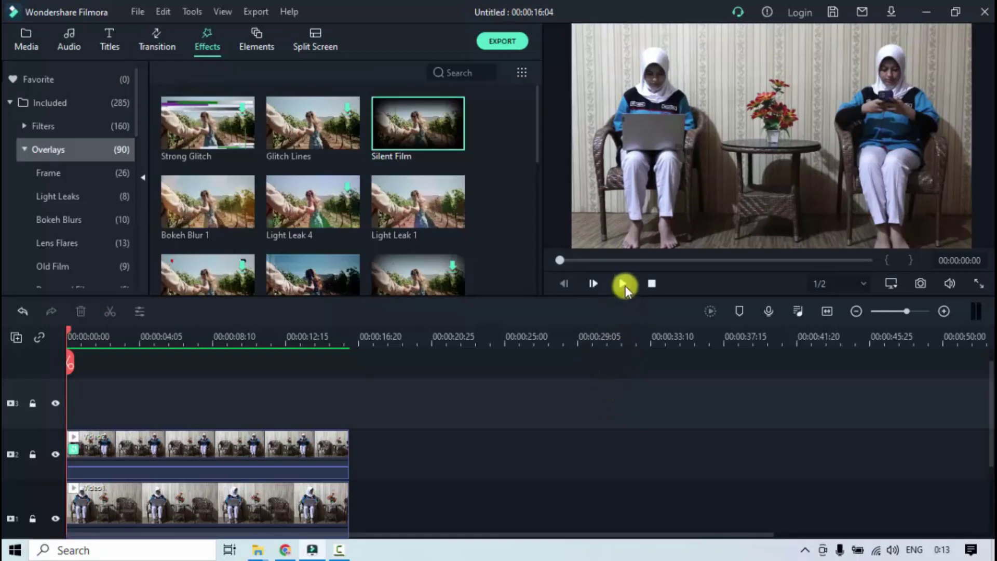
{"action": "left_click", "coordinate": [628, 288]}
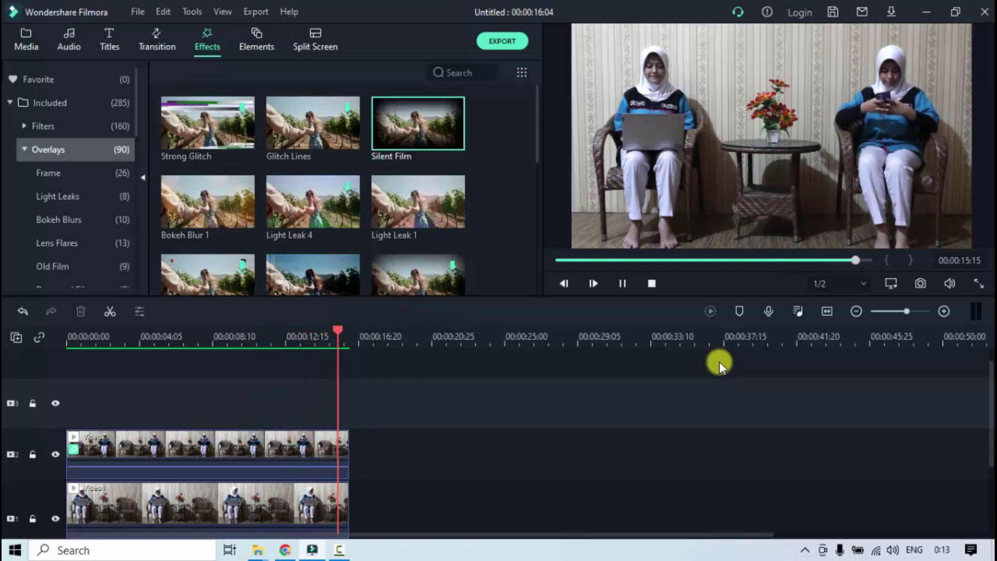
{"action": "left_click", "coordinate": [653, 284]}
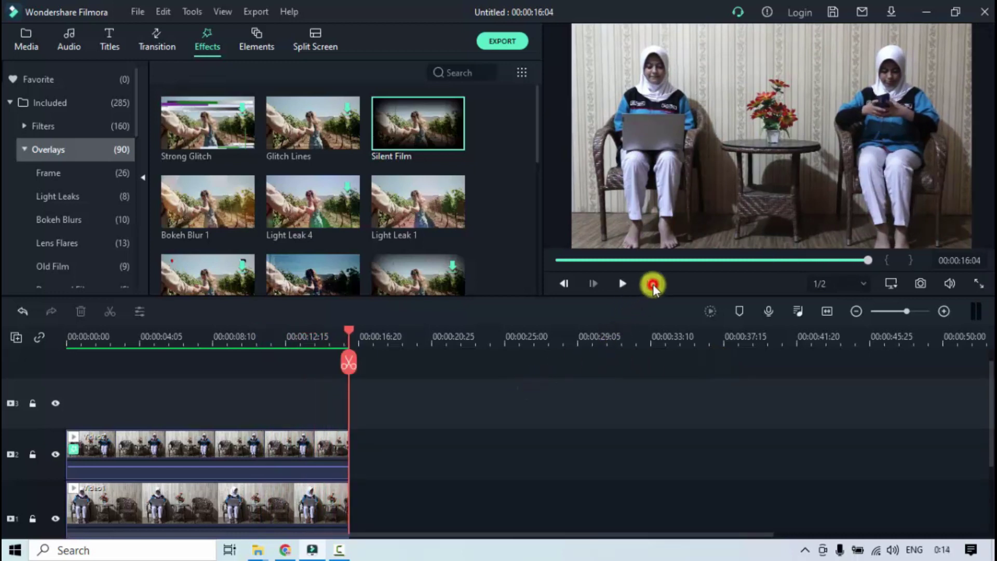
{"action": "scroll", "coordinate": [502, 437], "scroll_direction": "down", "scroll_amount": 1}
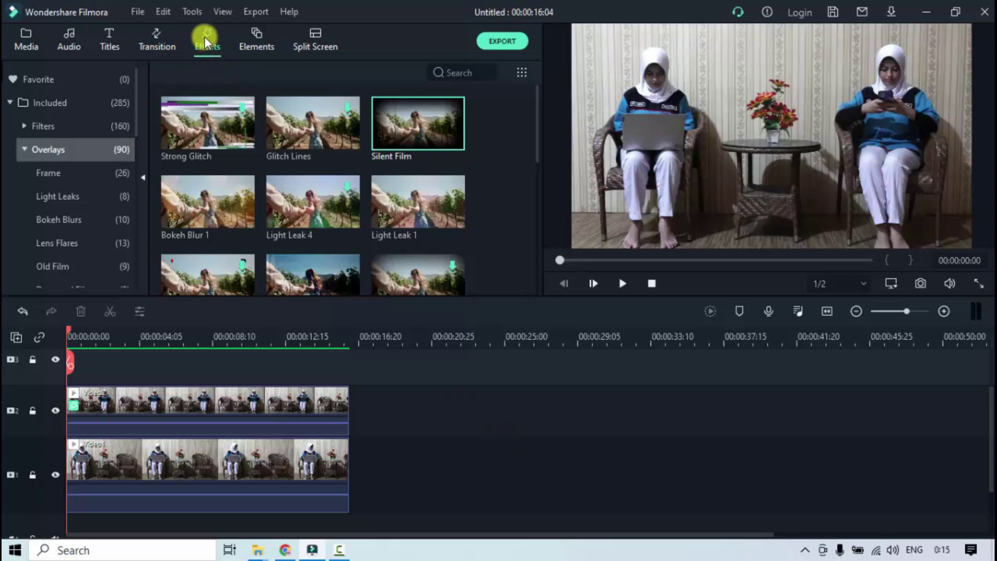
Add the Silent Film overlay on the top track, stretched to end at 00:00:16:04
{"action": "left_click", "coordinate": [25, 151]}
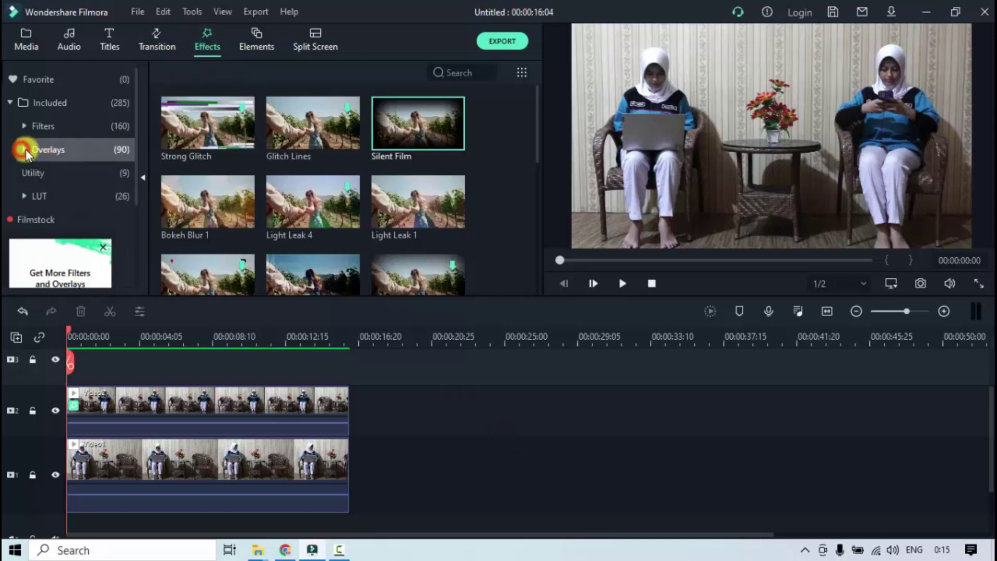
{"action": "left_click", "coordinate": [26, 151]}
{"action": "left_click", "coordinate": [47, 149]}
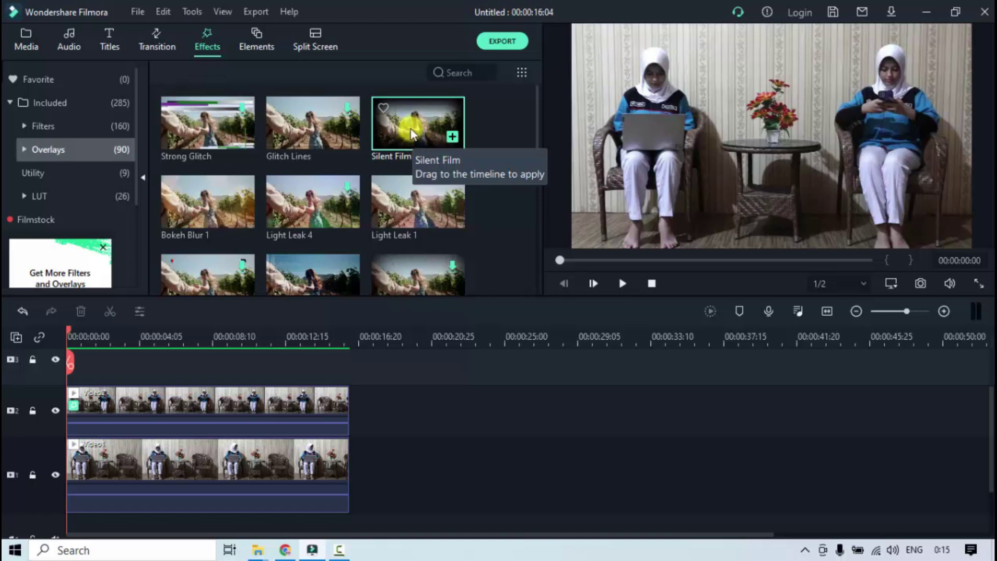
{"action": "mouse_move", "coordinate": [411, 134]}
{"action": "left_mouse_down"}
{"action": "mouse_move", "coordinate": [214, 371]}
{"action": "mouse_move", "coordinate": [74, 373]}
{"action": "left_mouse_up"}
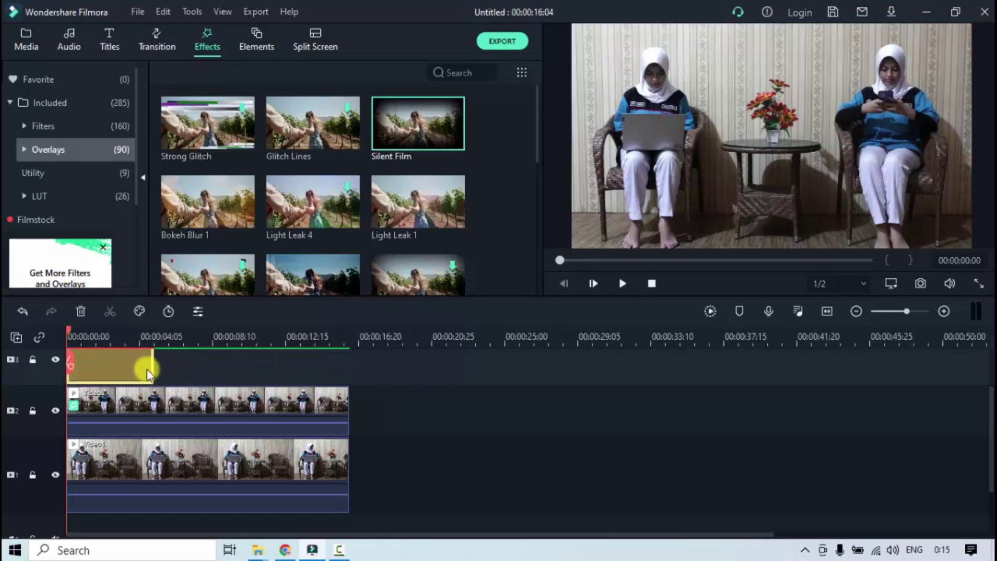
{"action": "left_click_drag", "start_coordinate": [154, 362], "coordinate": [337, 393]}
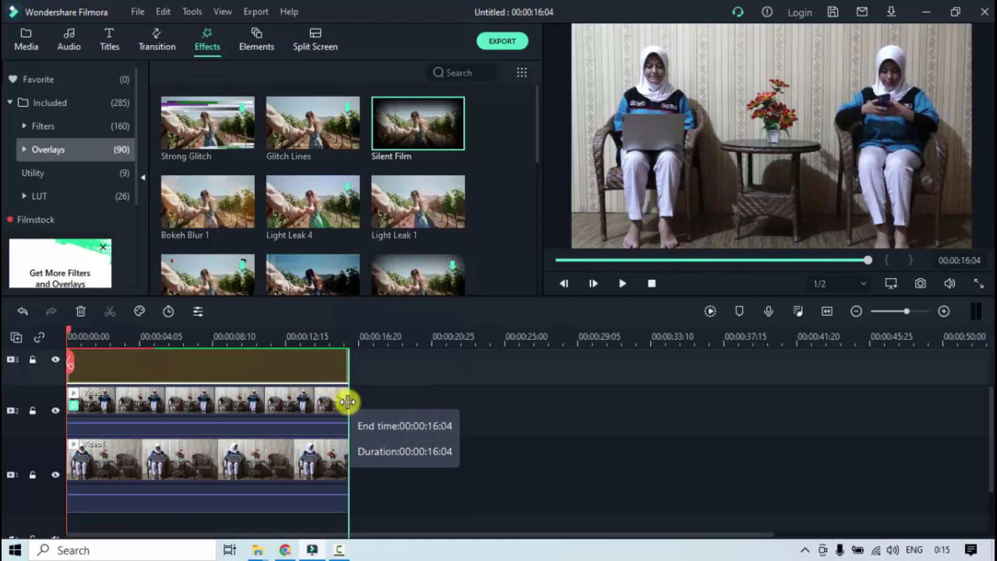
{"action": "left_click_drag", "start_coordinate": [337, 393], "coordinate": [348, 393]}
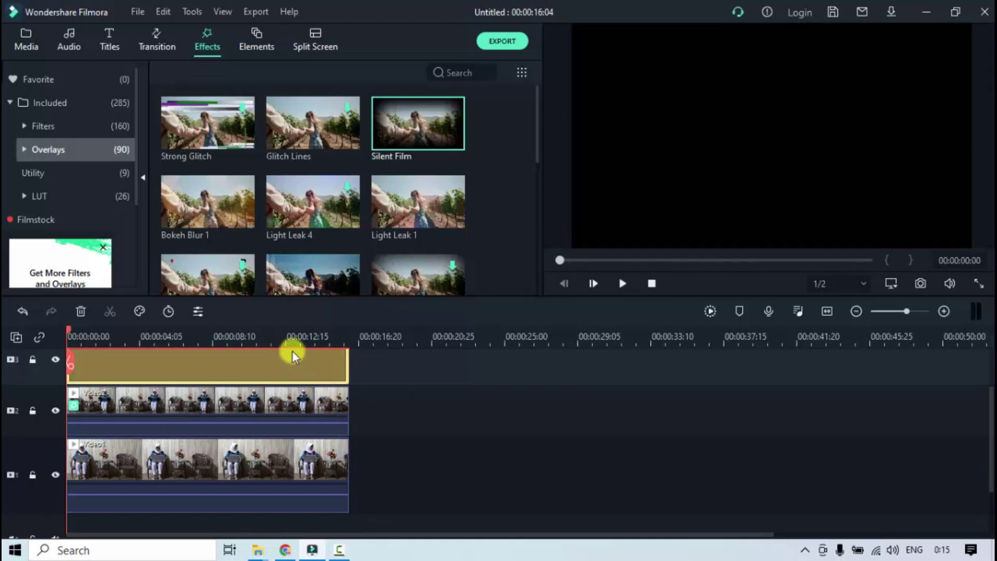
{"action": "left_click", "coordinate": [278, 338]}
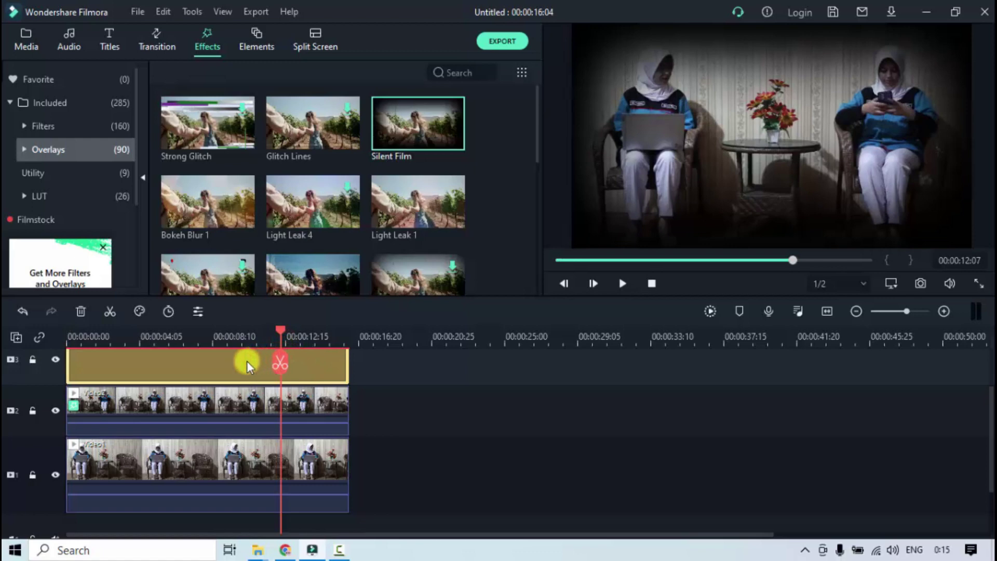
Lower the Silent Film overlay's alpha from 100 to 70, then play back the composite
{"action": "double_click", "coordinate": [248, 363]}
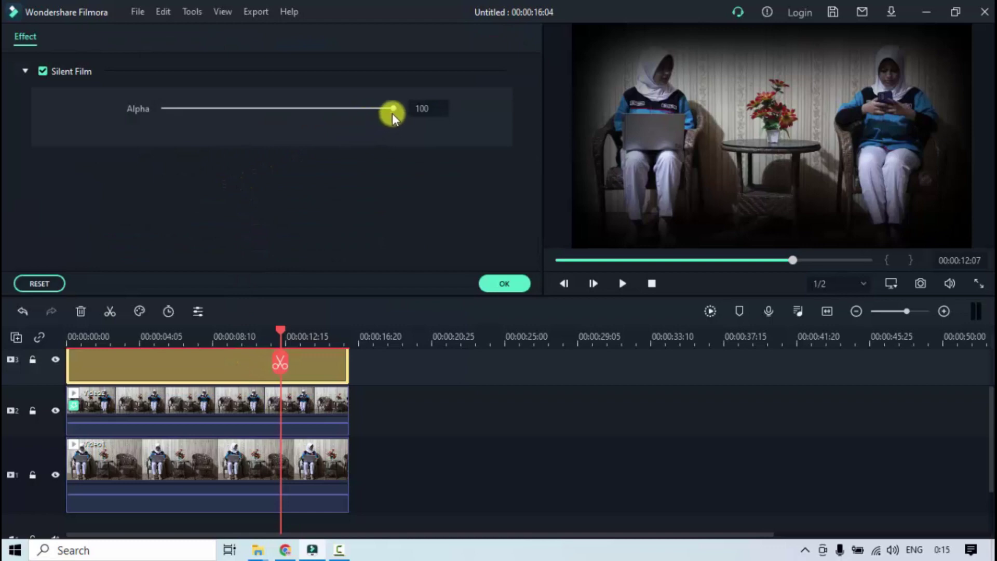
{"action": "left_click_drag", "start_coordinate": [393, 109], "coordinate": [325, 109]}
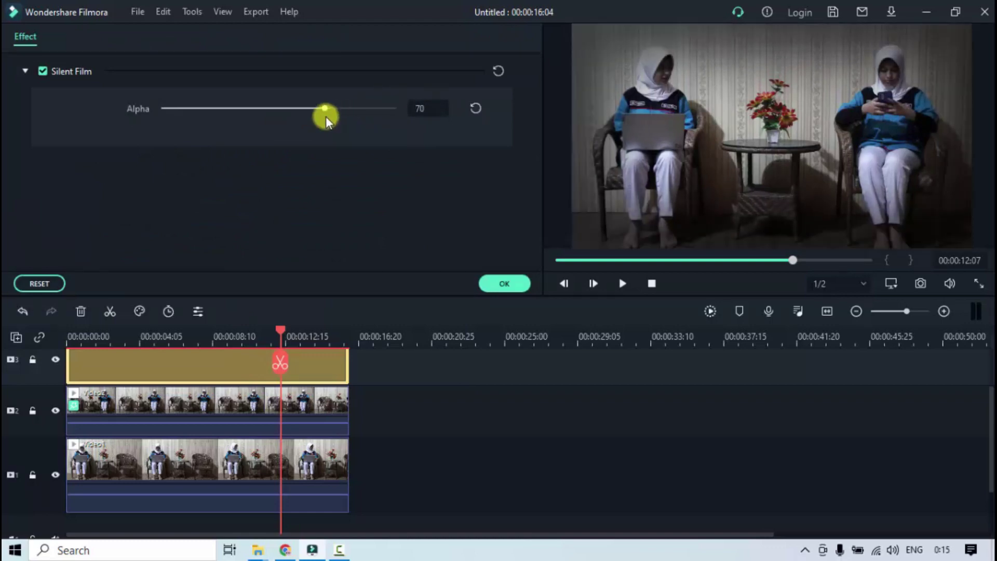
{"action": "left_click", "coordinate": [506, 283]}
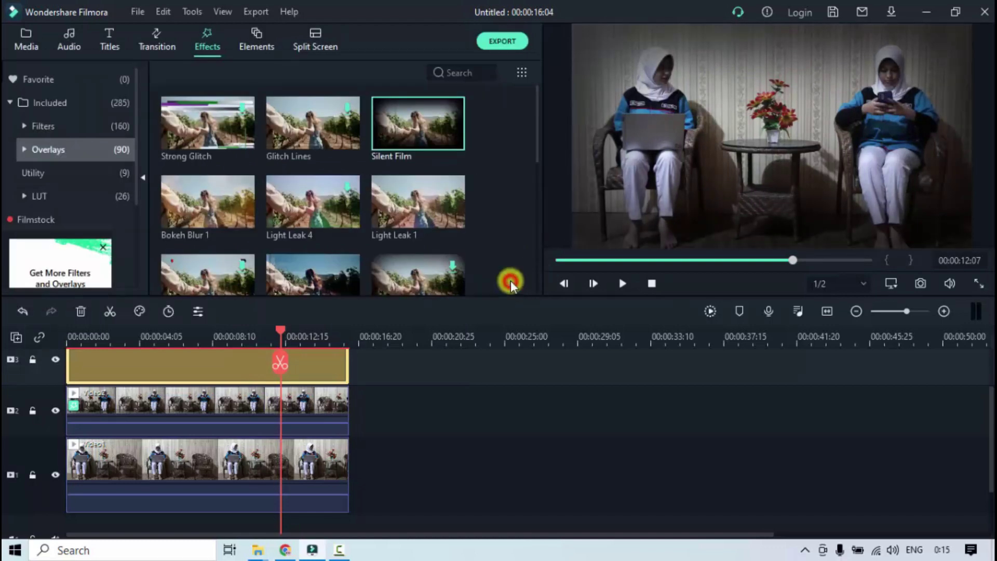
{"action": "left_click", "coordinate": [622, 286]}
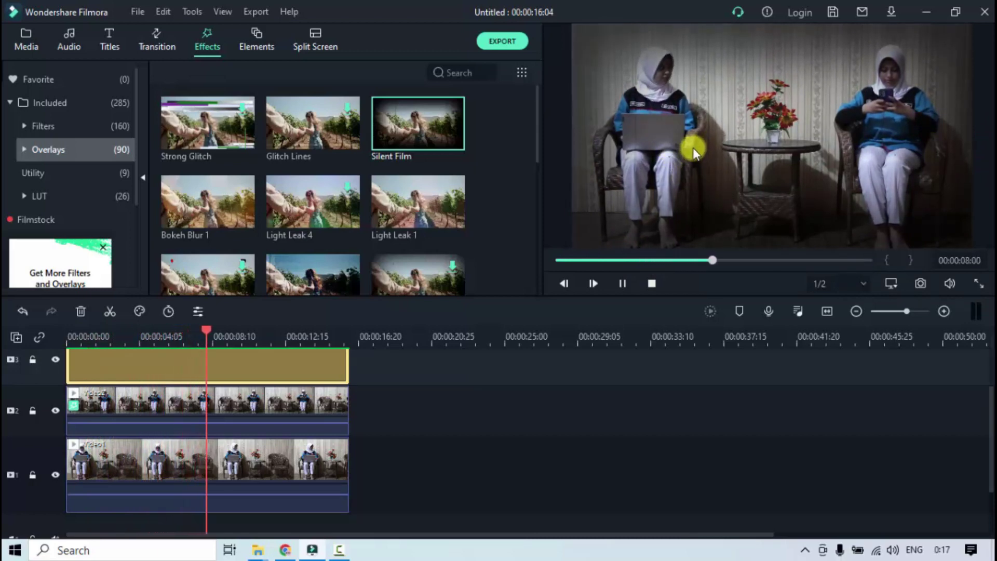
{"action": "left_click", "coordinate": [651, 283]}
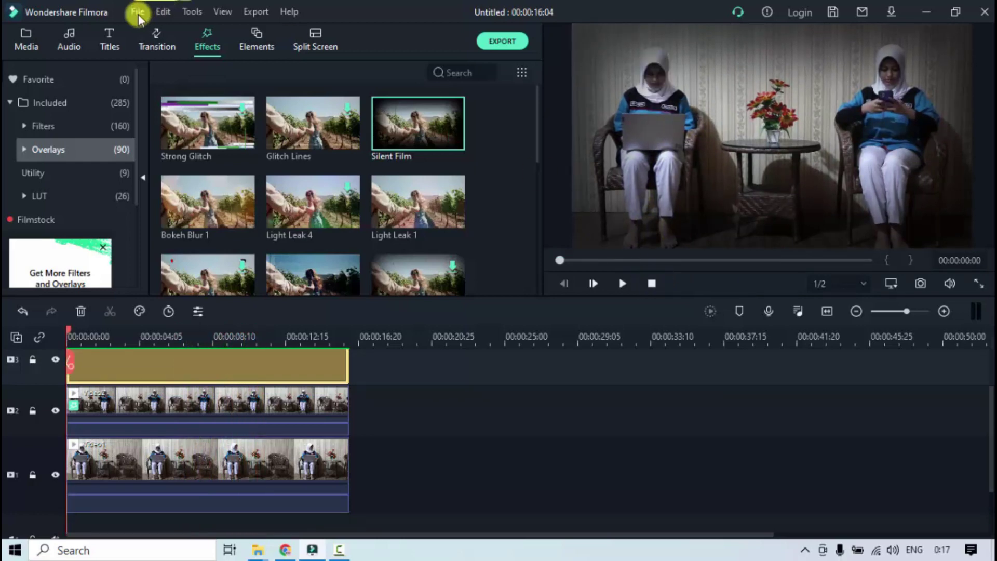
Open the Export dialog and name the MP4 output 'cloning'
{"action": "left_click", "coordinate": [496, 41]}
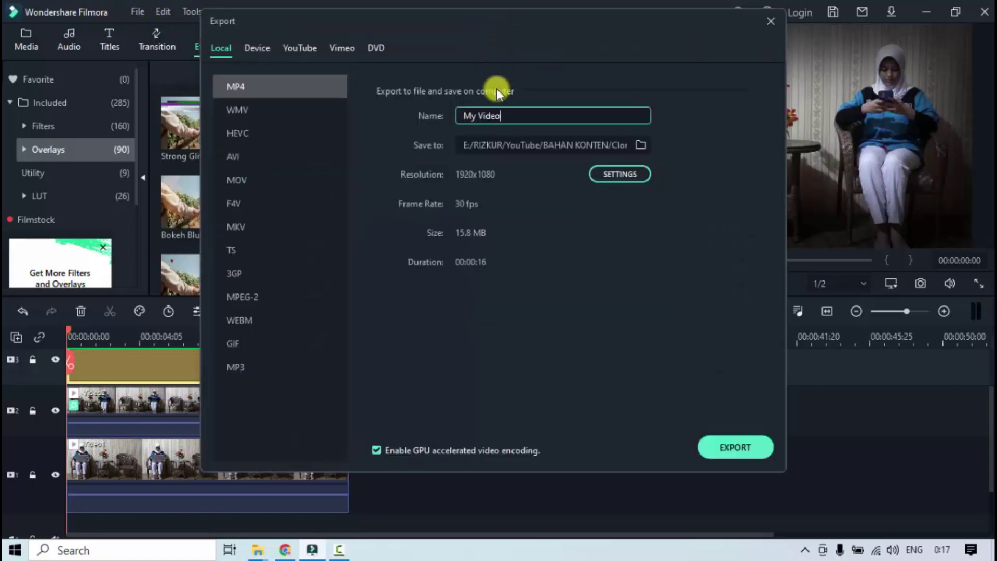
{"action": "left_click_drag", "start_coordinate": [501, 116], "coordinate": [458, 116]}
{"action": "type", "text": "cloning"}
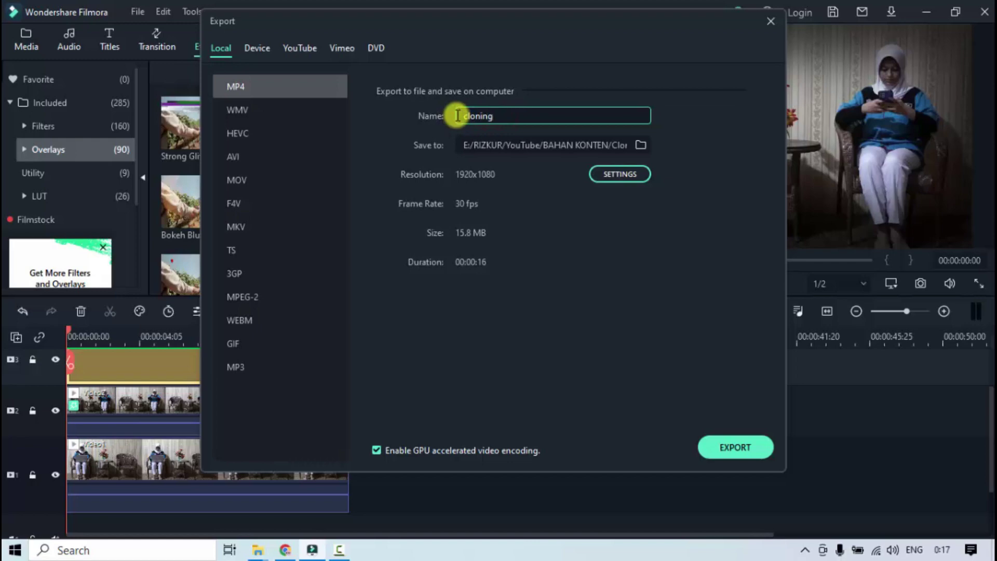
{"action": "left_click_drag", "start_coordinate": [458, 116], "coordinate": [482, 121]}
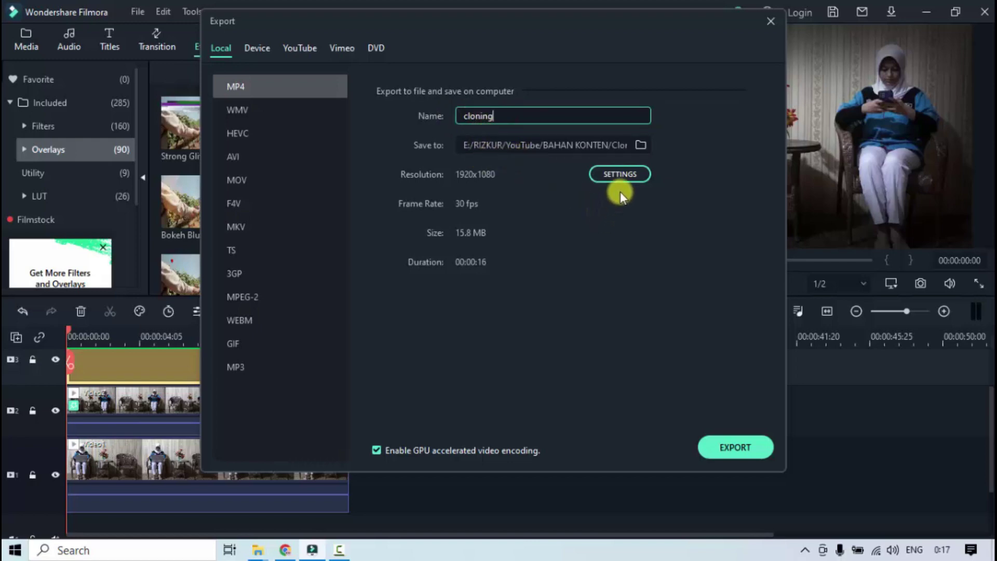
Set the export quality to Best (10000 kbps) and confirm the settings
{"action": "left_click", "coordinate": [619, 177]}
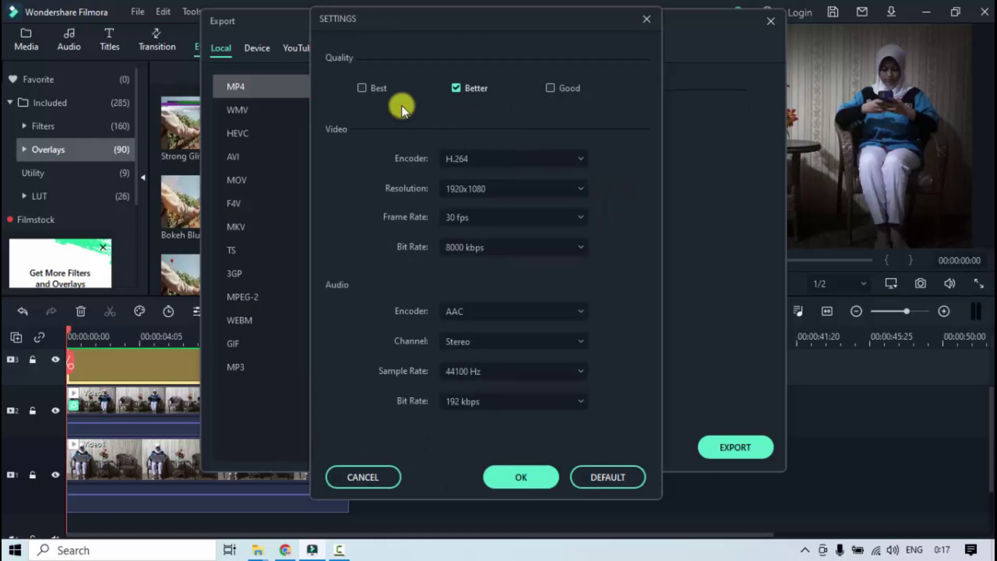
{"action": "left_click", "coordinate": [363, 88]}
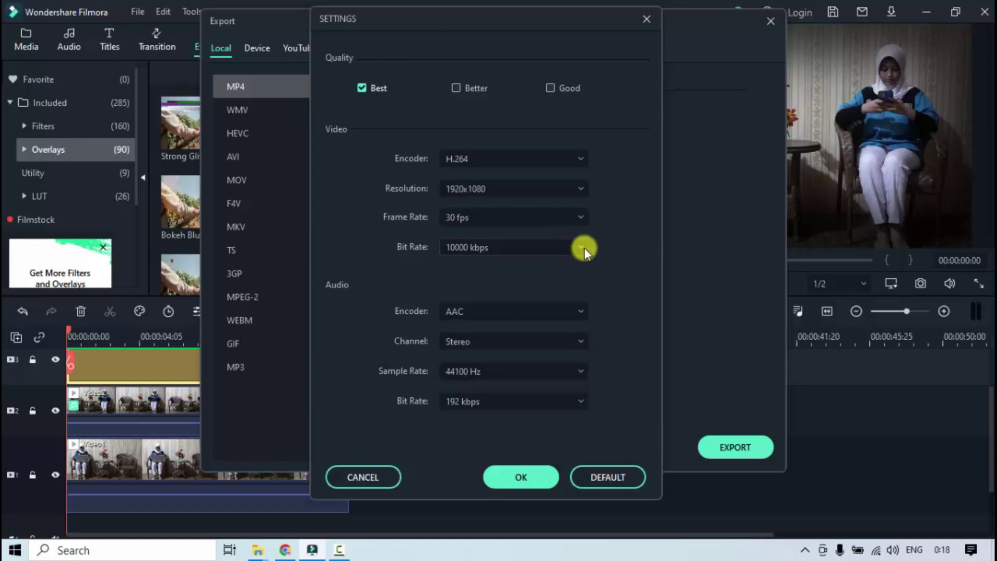
{"action": "left_click", "coordinate": [519, 475]}
{"action": "left_click", "coordinate": [521, 476]}
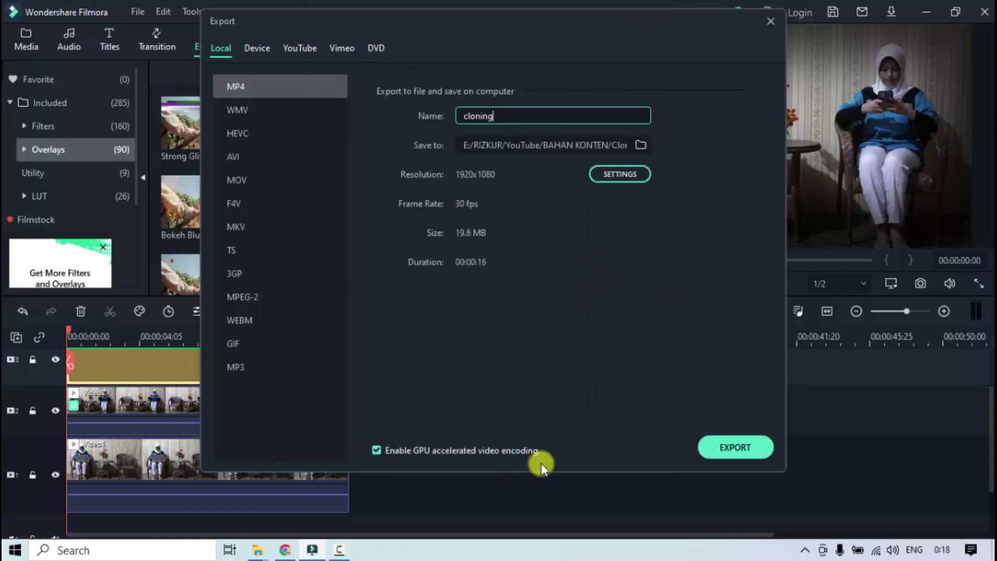
Start exporting cloning.mp4, then bring up the screen recorder's controls
{"action": "left_click", "coordinate": [737, 448]}
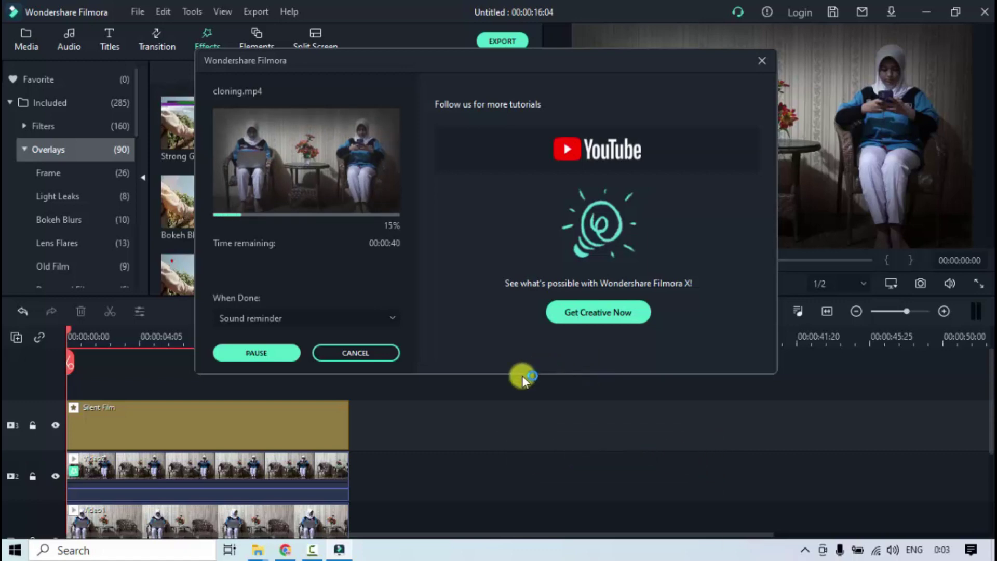
{"action": "left_click", "coordinate": [313, 553]}
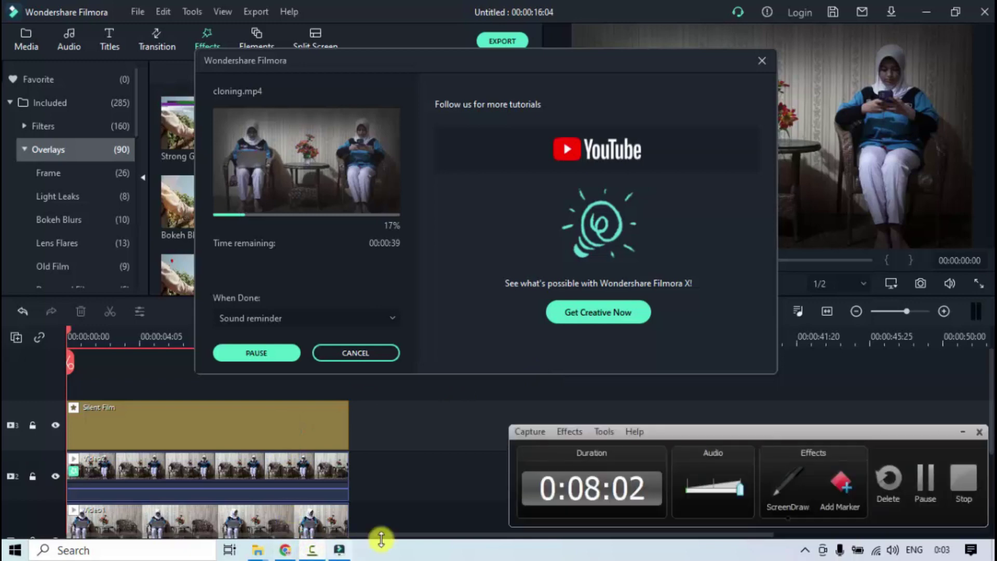